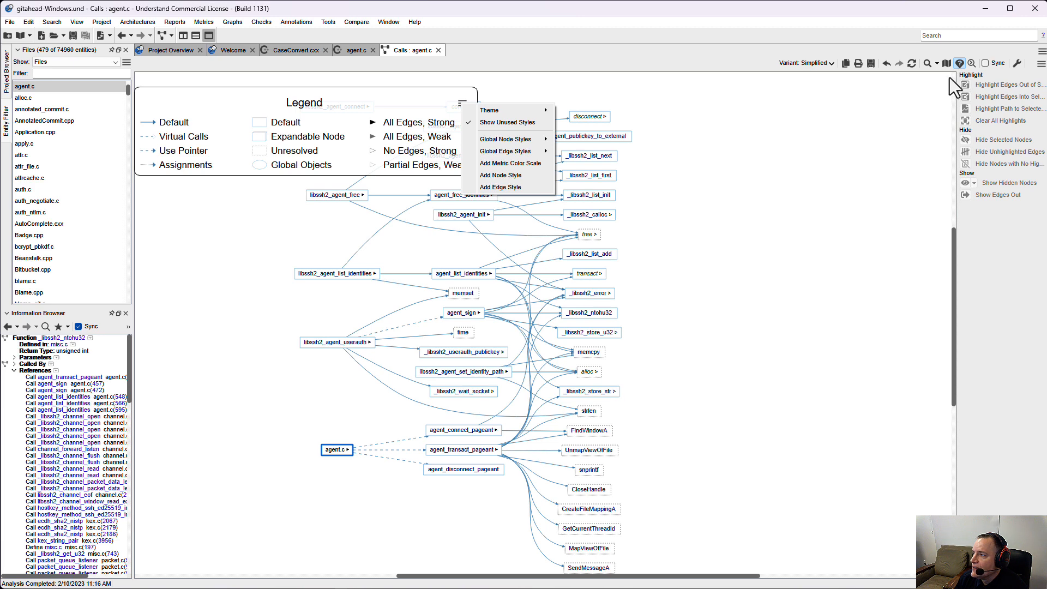
Hide the call graph's legend and show it again.
left_click(959, 64)
left_click(960, 64)
left_click(959, 63)
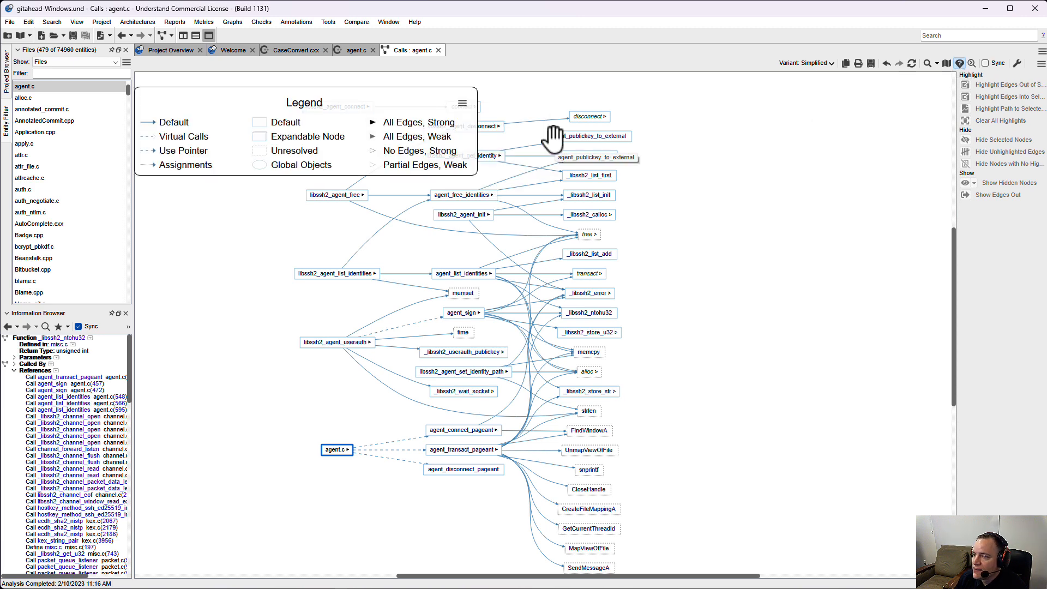
Enable the Entity global node style in the call graph's legend.
left_click(461, 103)
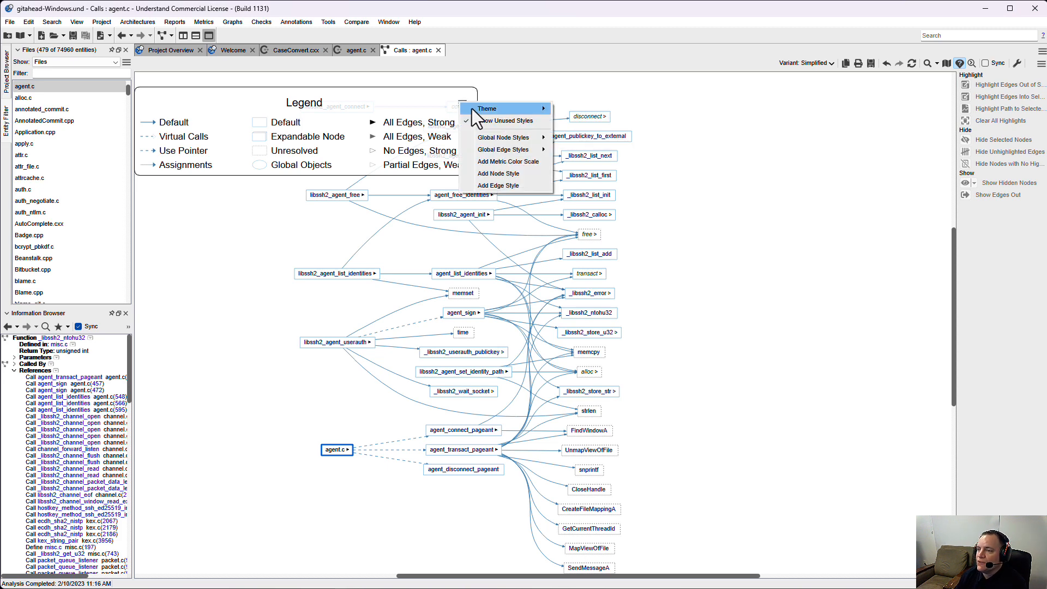
mouse_move(472, 109)
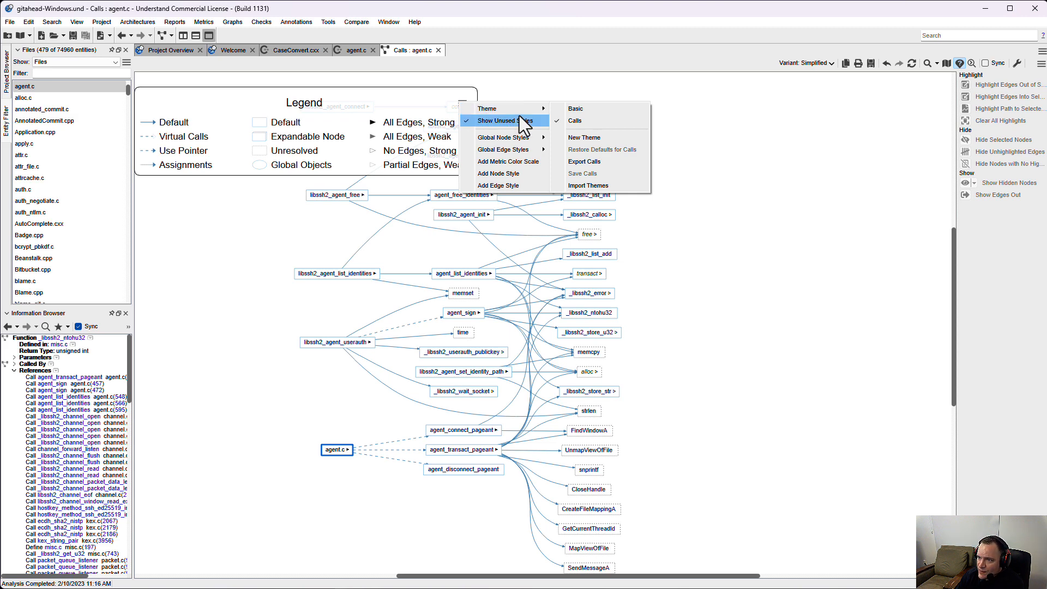
mouse_move(515, 146)
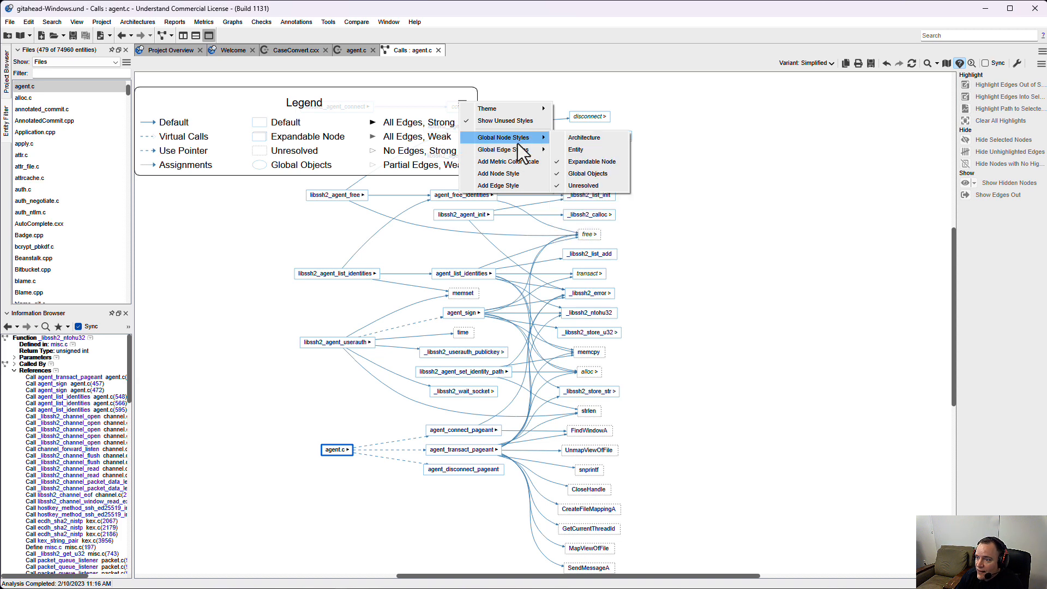
left_click(592, 151)
Set the shape of the Entity node style in the legend to oval.
scroll(278, 164, "down", 3)
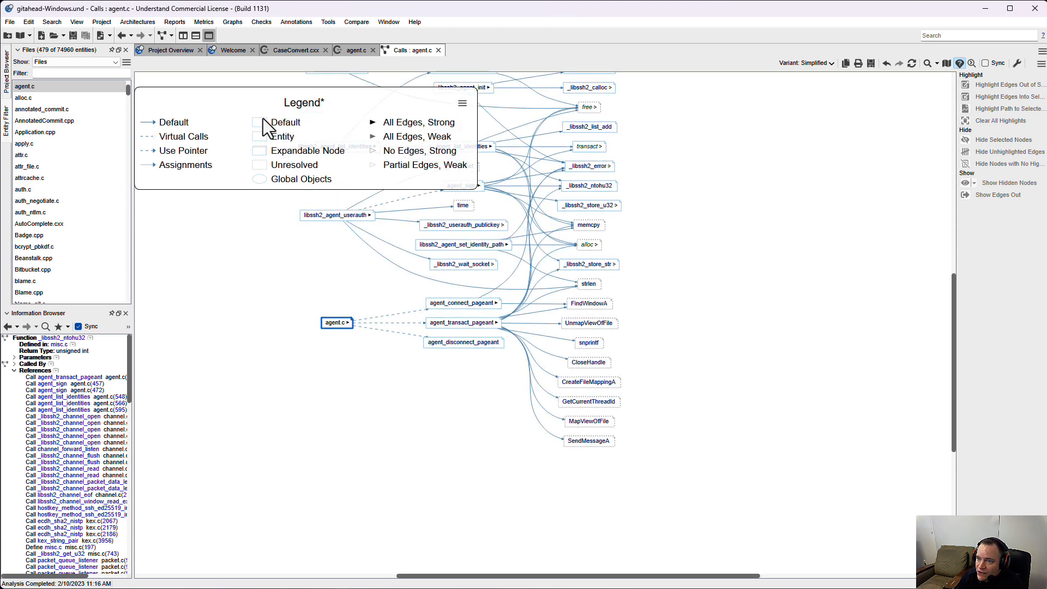
left_click_drag(249, 278, 306, 409)
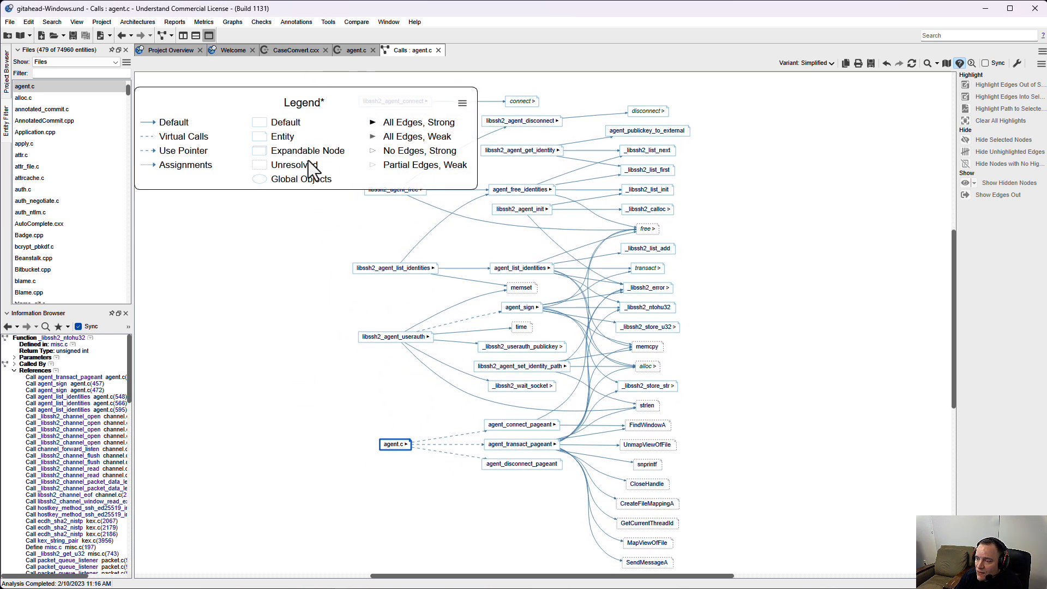
right_click(263, 135)
mouse_move(289, 145)
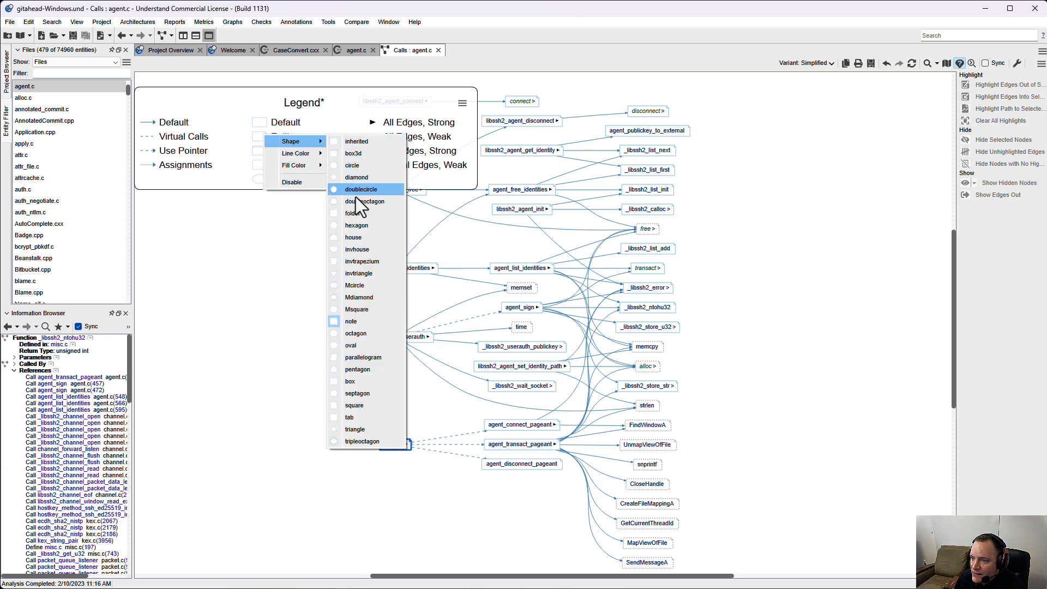
left_click(360, 345)
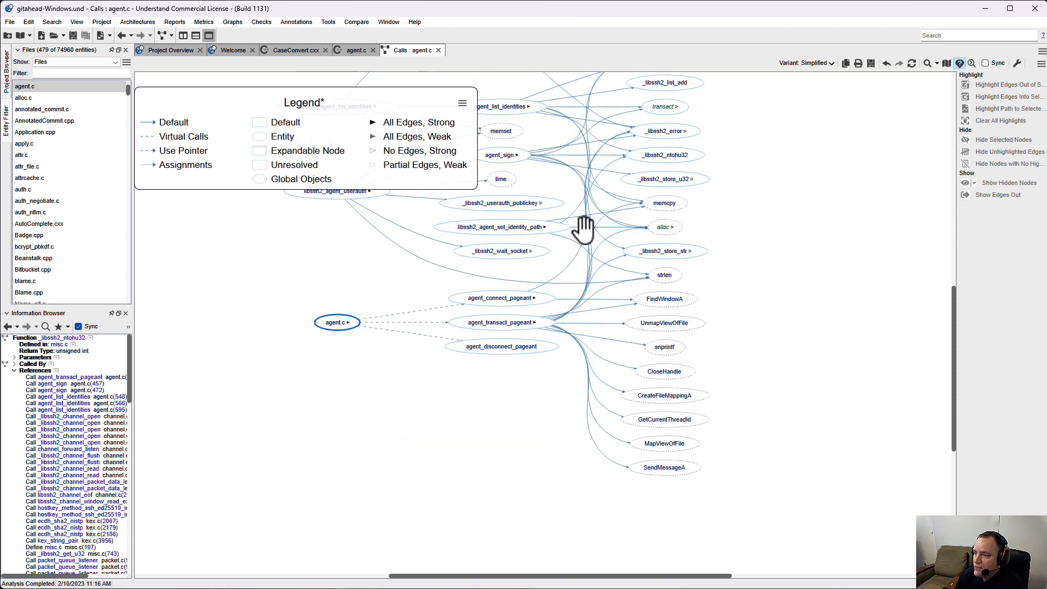
left_click_drag(724, 213, 736, 294)
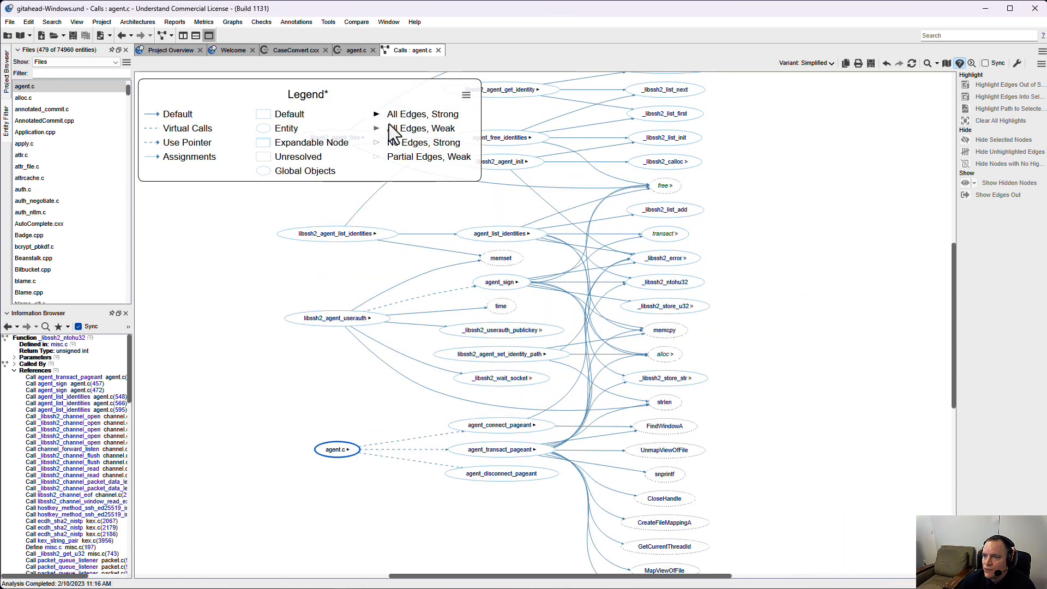
Add a new node style to the legend for the entity kind Function, named Function.
left_click(465, 95)
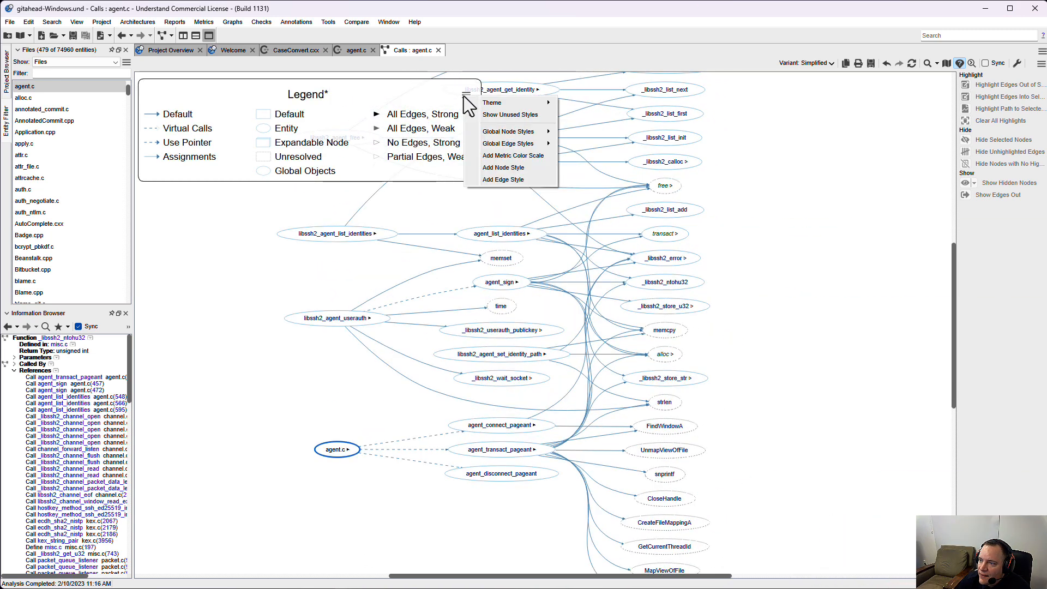
left_click(515, 168)
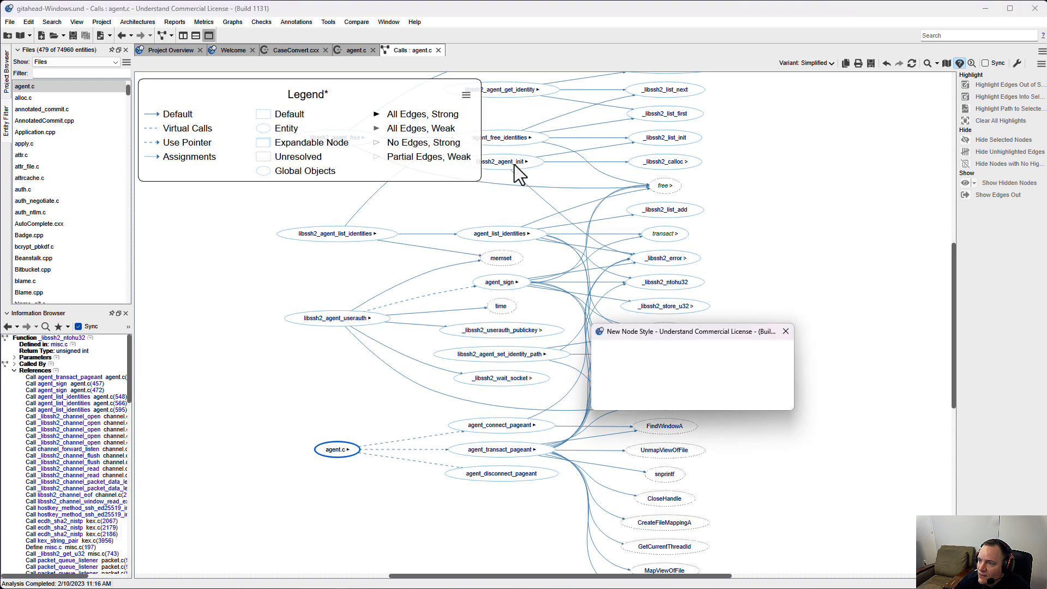
left_click(783, 356)
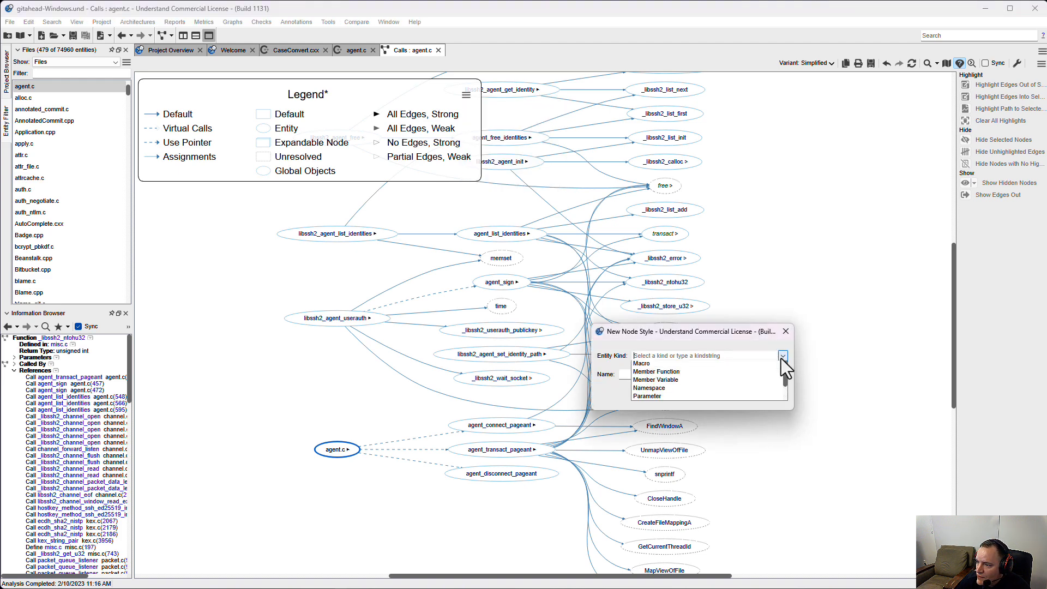
left_click(736, 387)
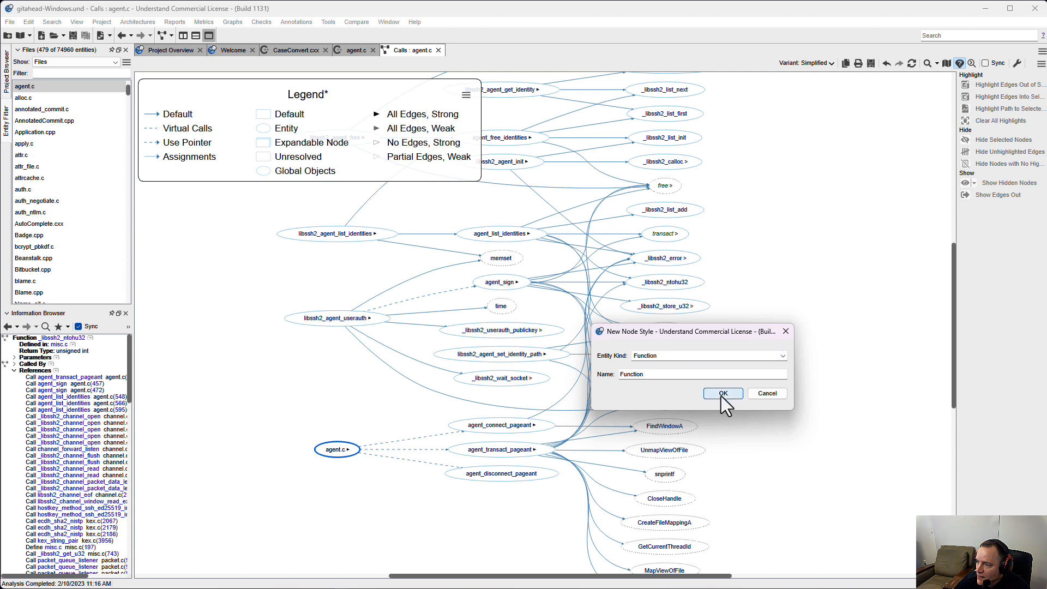
left_click(723, 393)
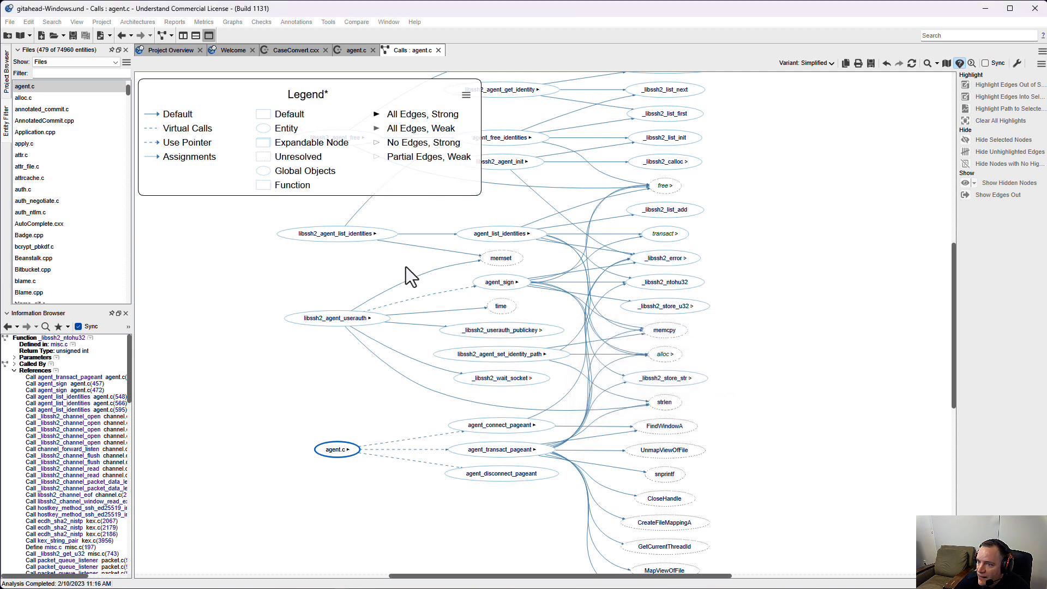
Set the shape of the Function node style to triangle.
scroll(382, 246, "down", 2)
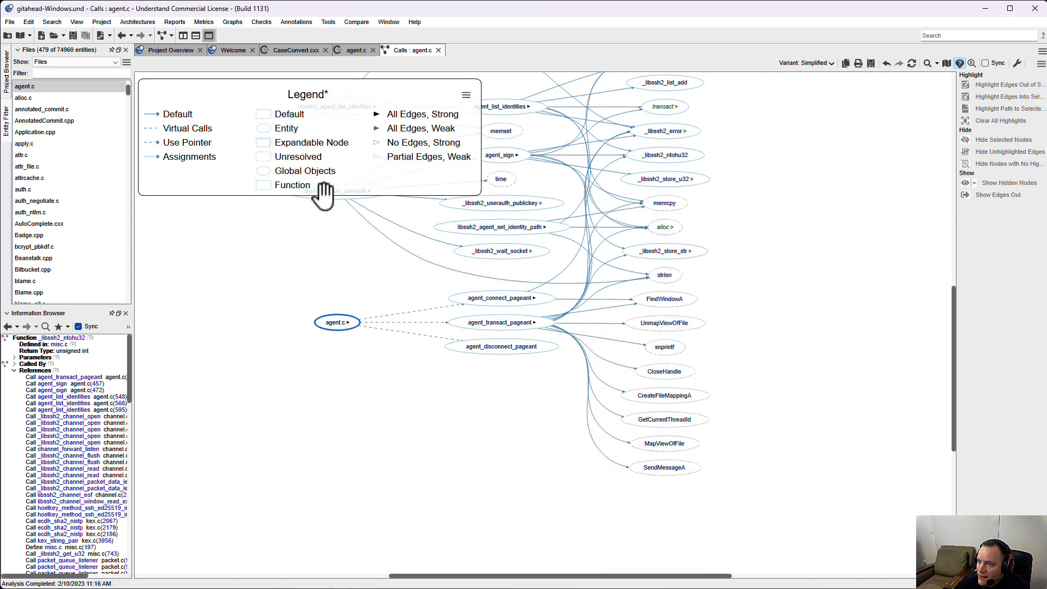
right_click(264, 186)
mouse_move(286, 192)
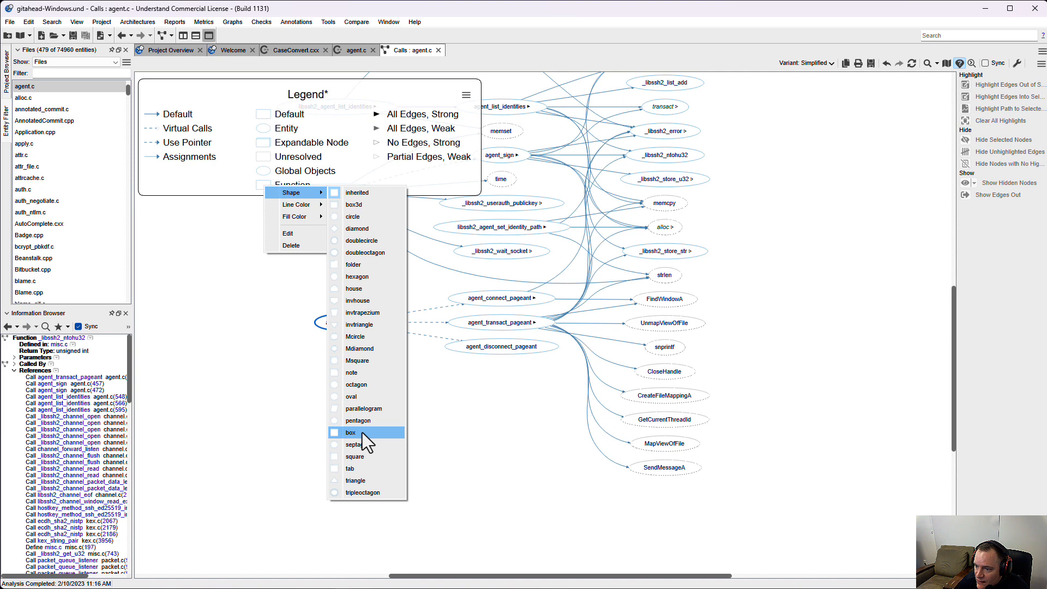
left_click(358, 476)
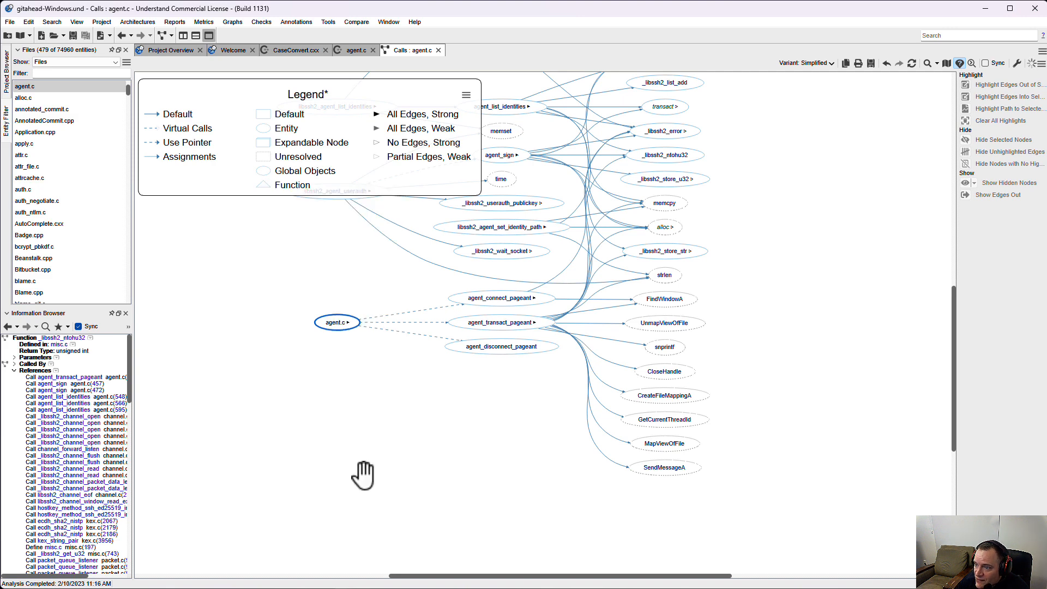
scroll(567, 319, "down", 5)
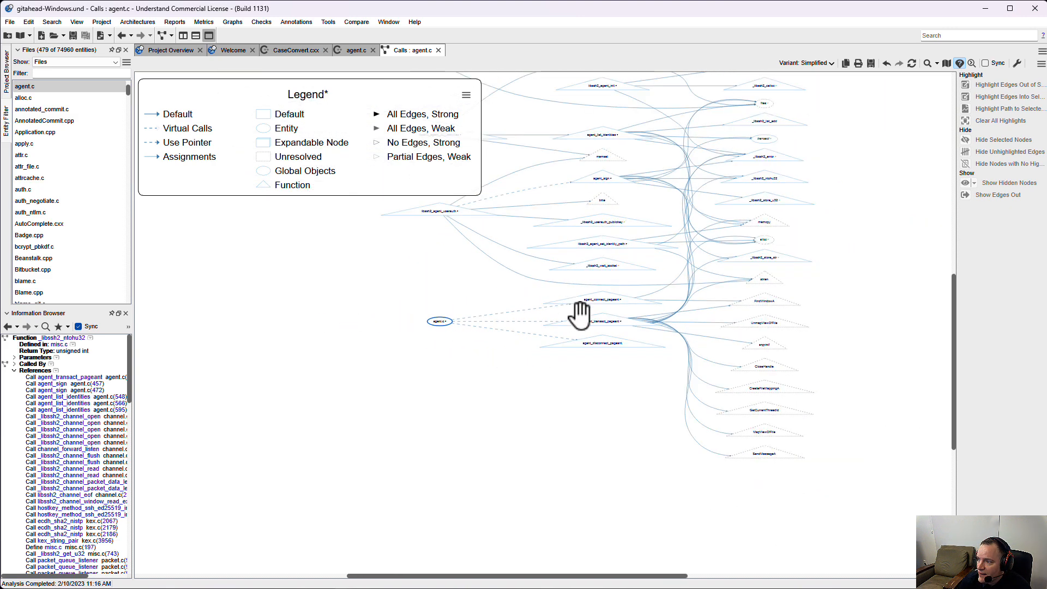
left_click_drag(469, 292, 466, 428)
scroll(467, 423, "up", 5)
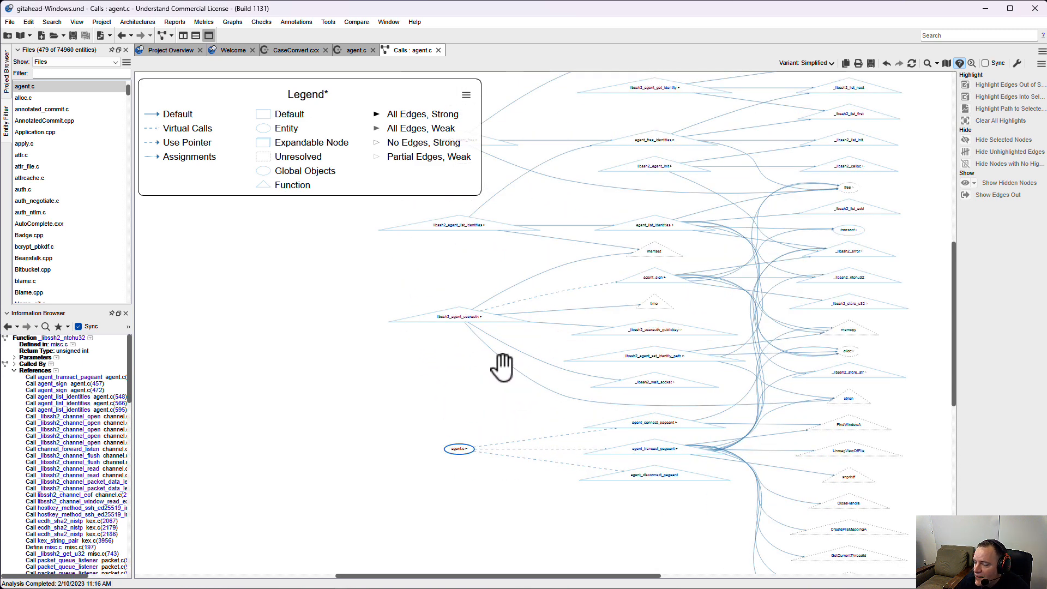
Add another node style with the custom entity kind and name "static function".
left_click(465, 94)
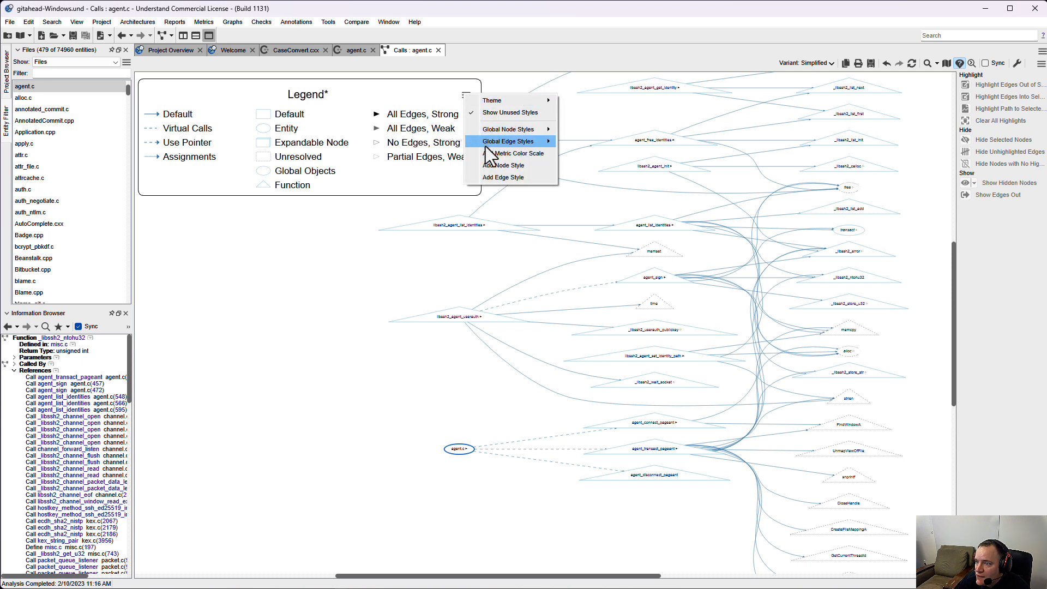
left_click(500, 164)
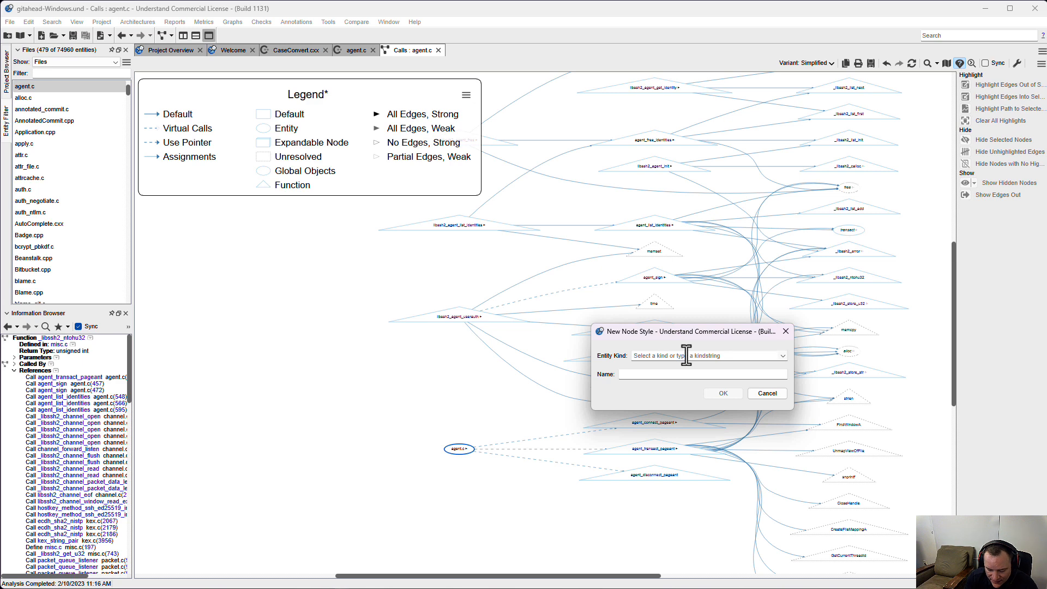
type("static function")
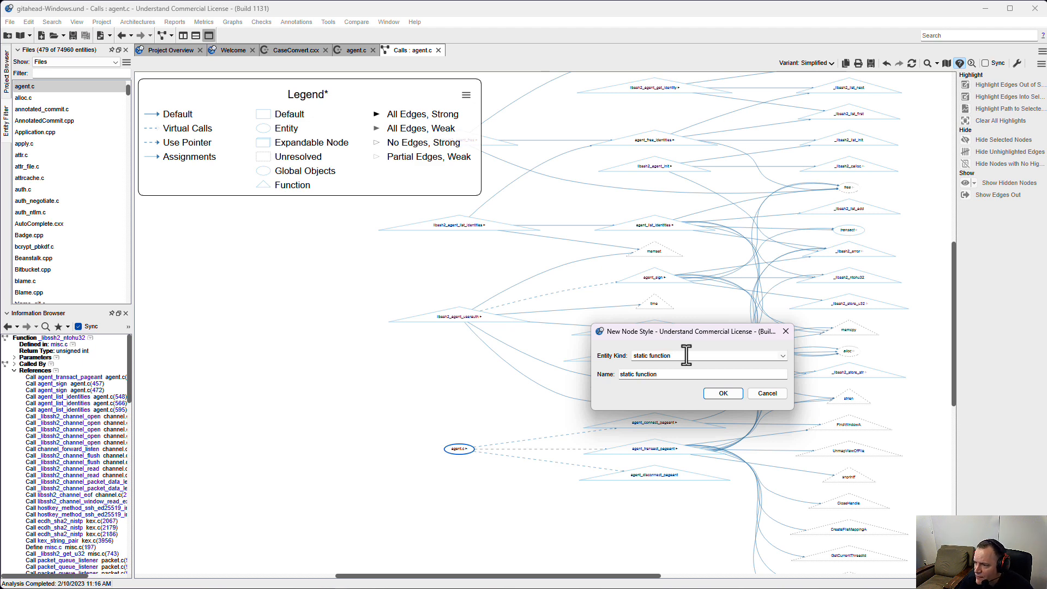
left_click(725, 393)
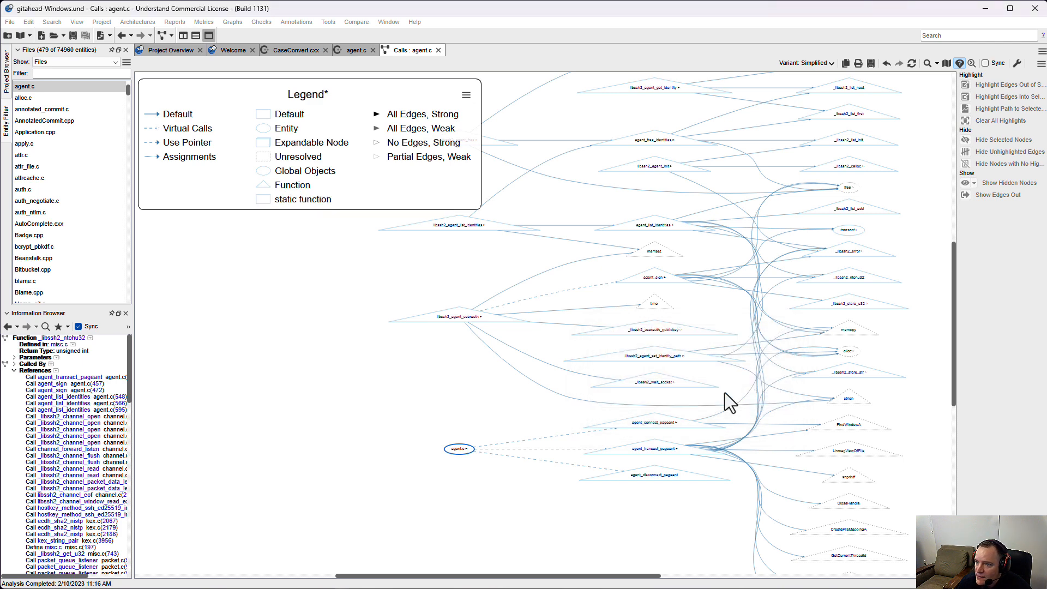
Set the shape of the static function node style to house.
right_click(269, 201)
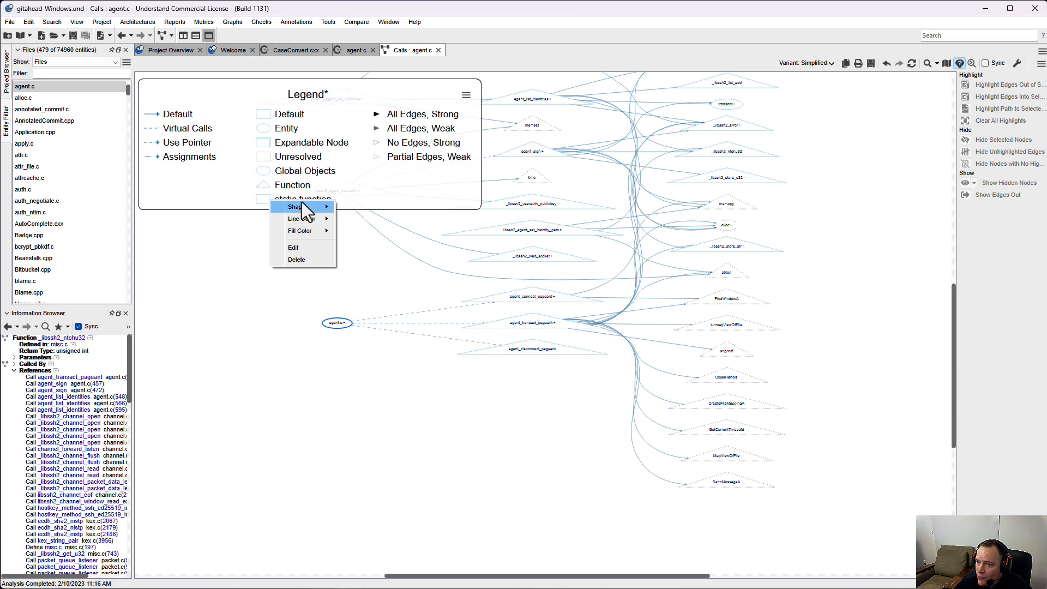
mouse_move(302, 202)
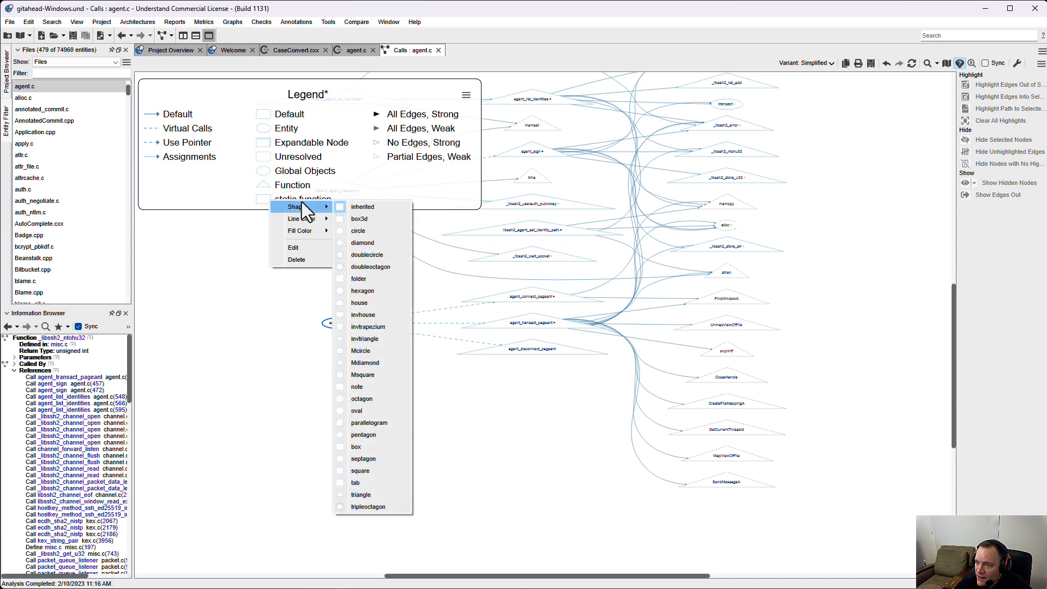
left_click(373, 301)
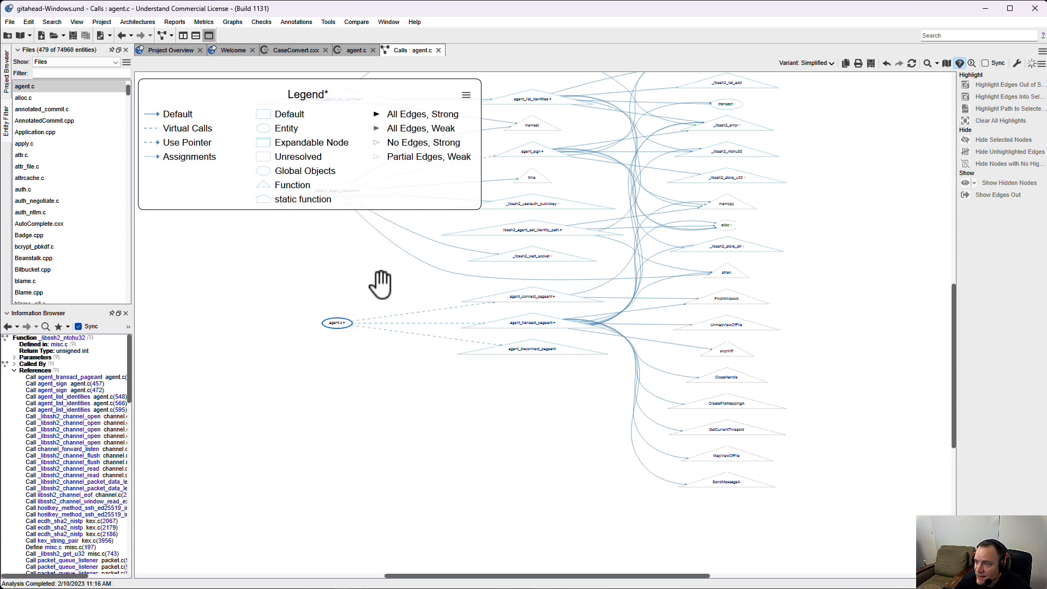
Set the line color of the static function node style to dark olive, #555500.
right_click(263, 201)
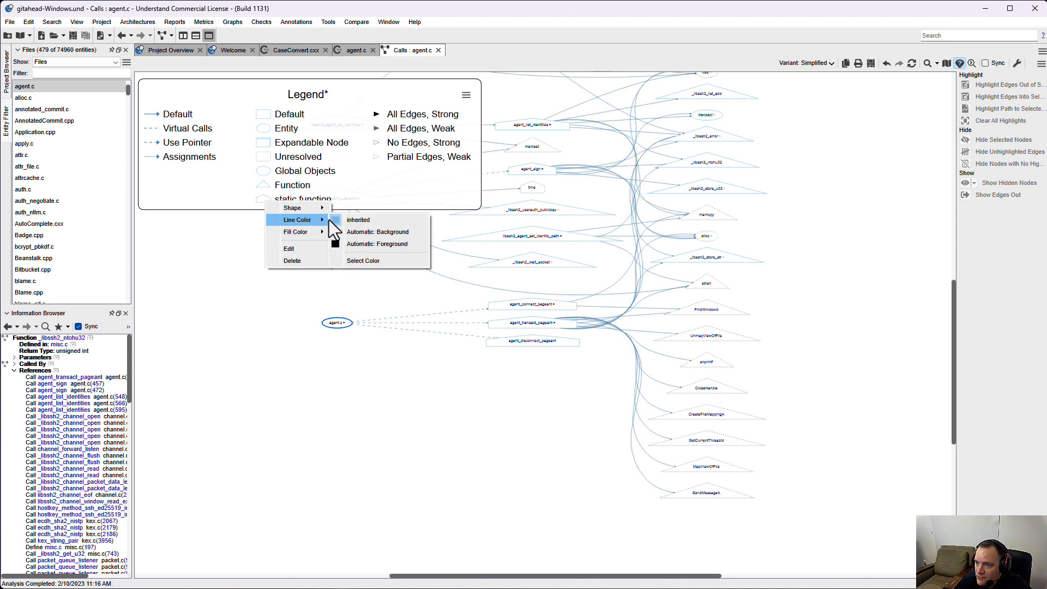
left_click(363, 272)
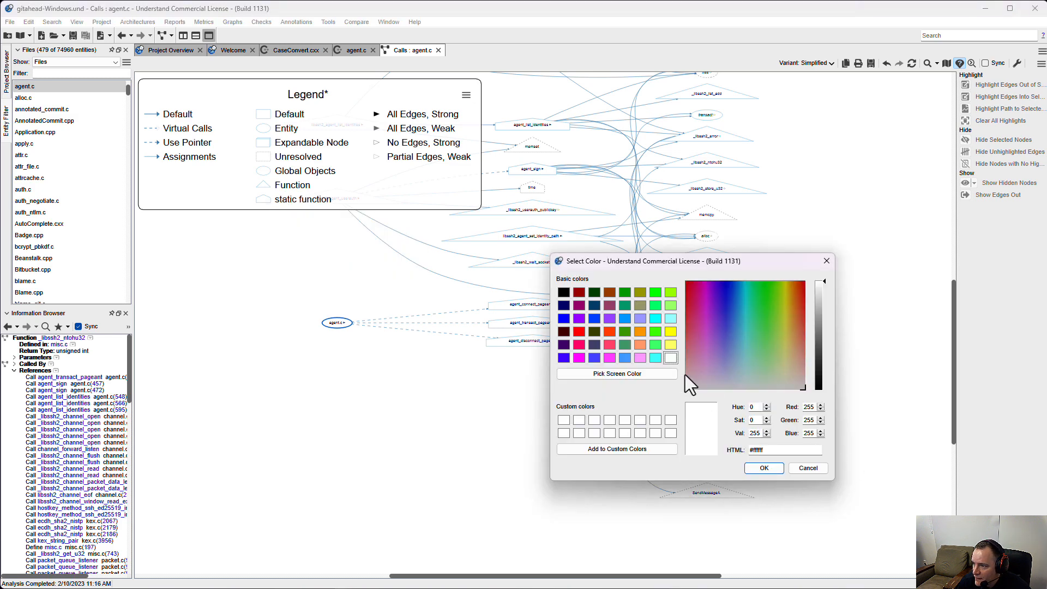
left_click(593, 331)
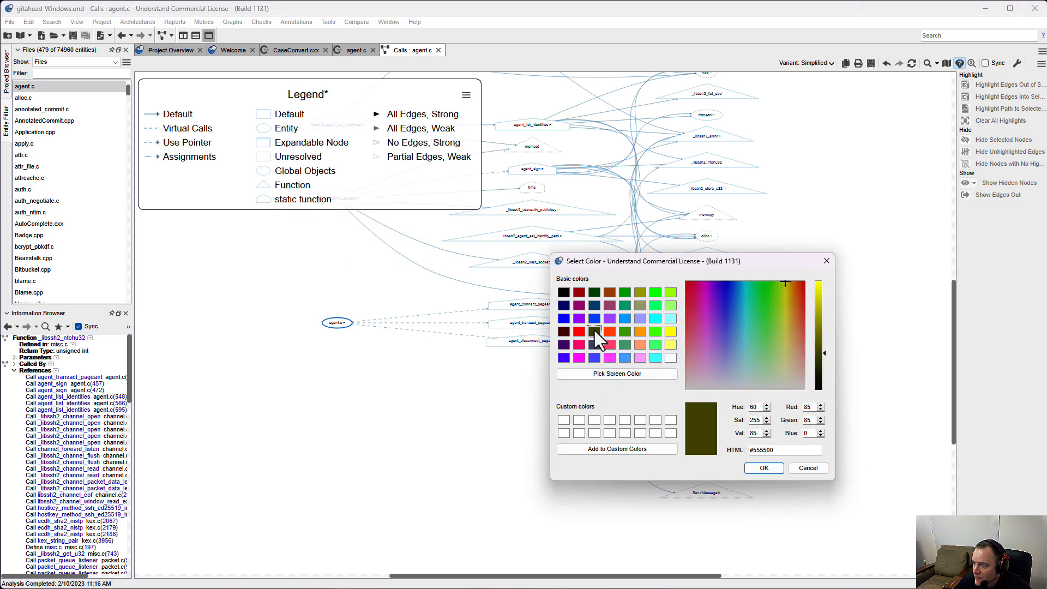
left_click(764, 468)
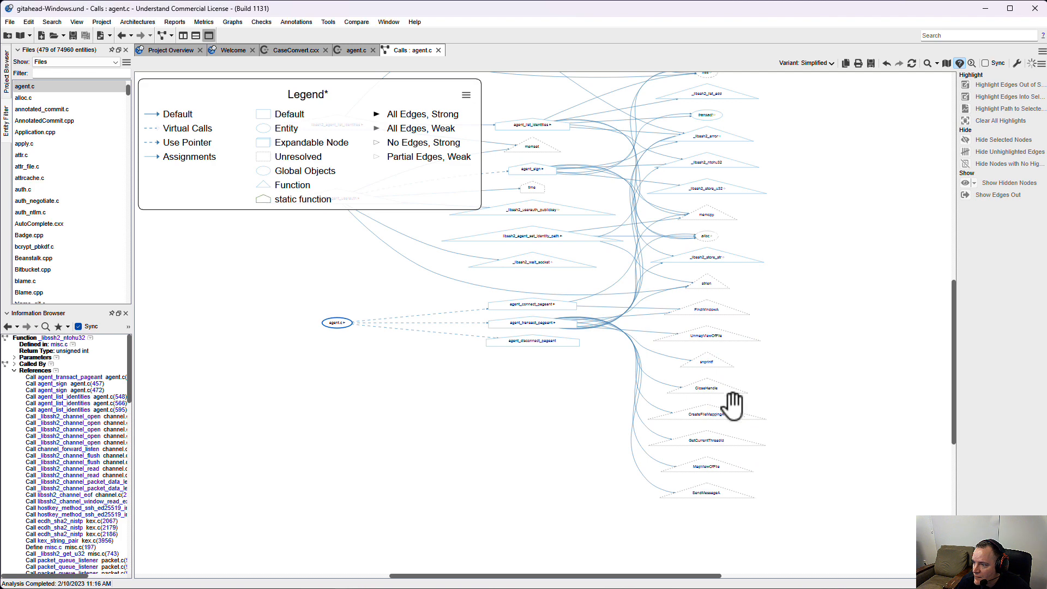
scroll(588, 366, "up", 1)
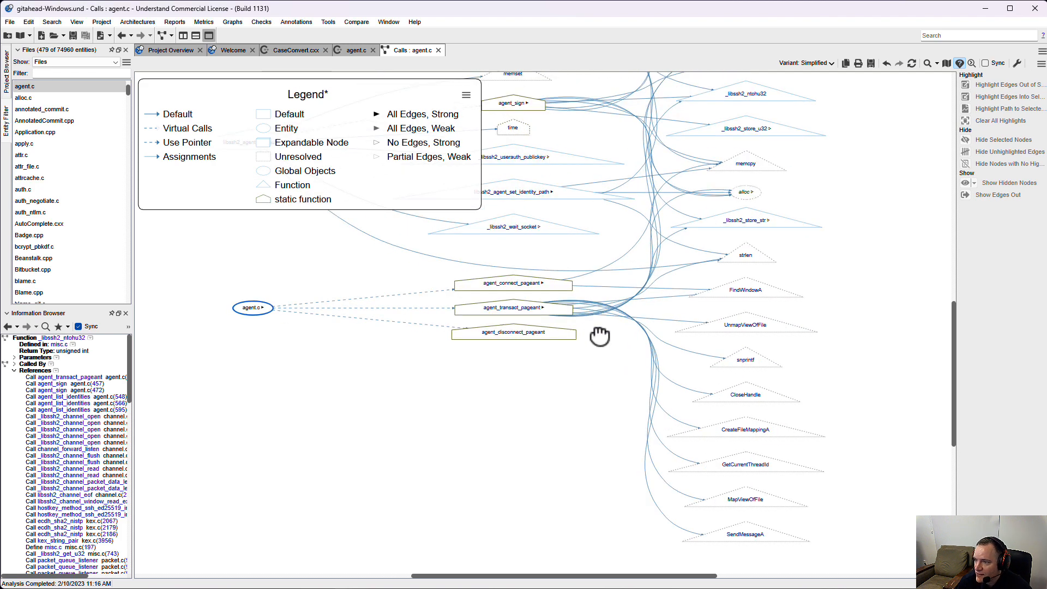
left_click_drag(596, 334, 551, 520)
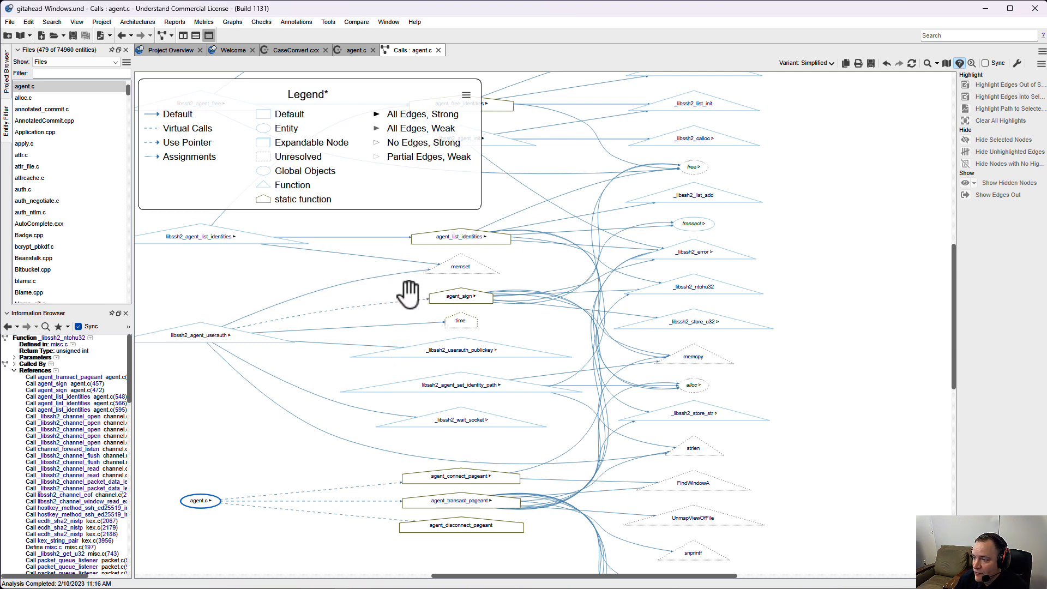
Add a metric color scale to the legend based on the CountLineCode metric, keeping the automatic range.
left_click(466, 96)
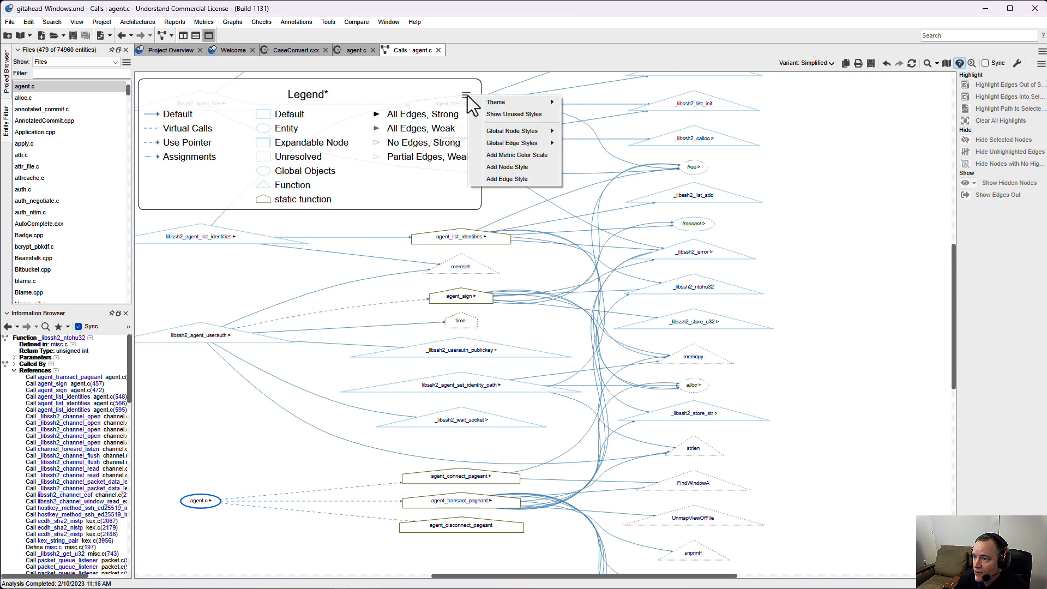
left_click(516, 155)
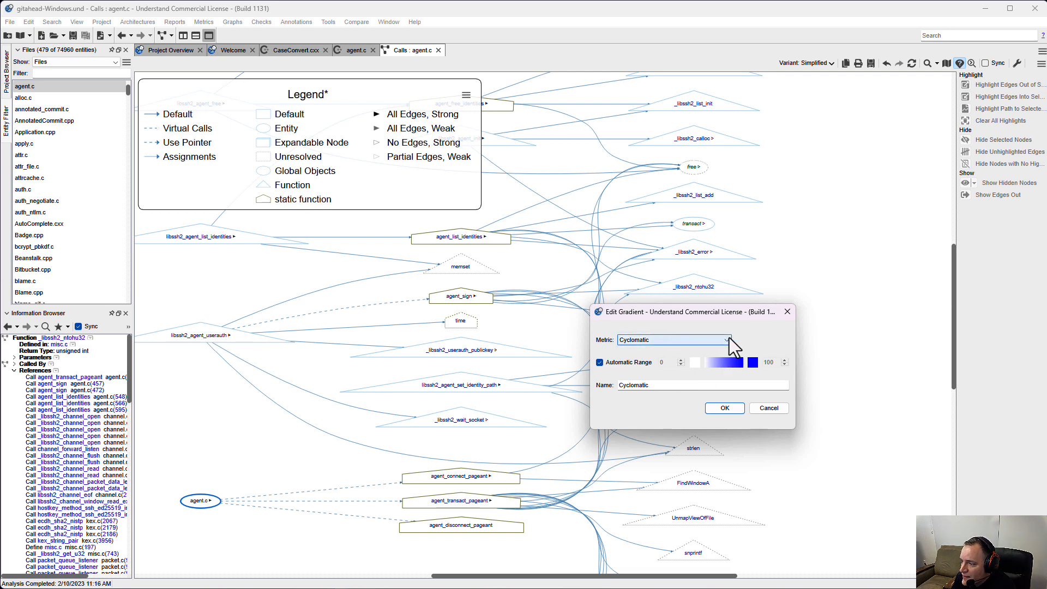
left_click(724, 340)
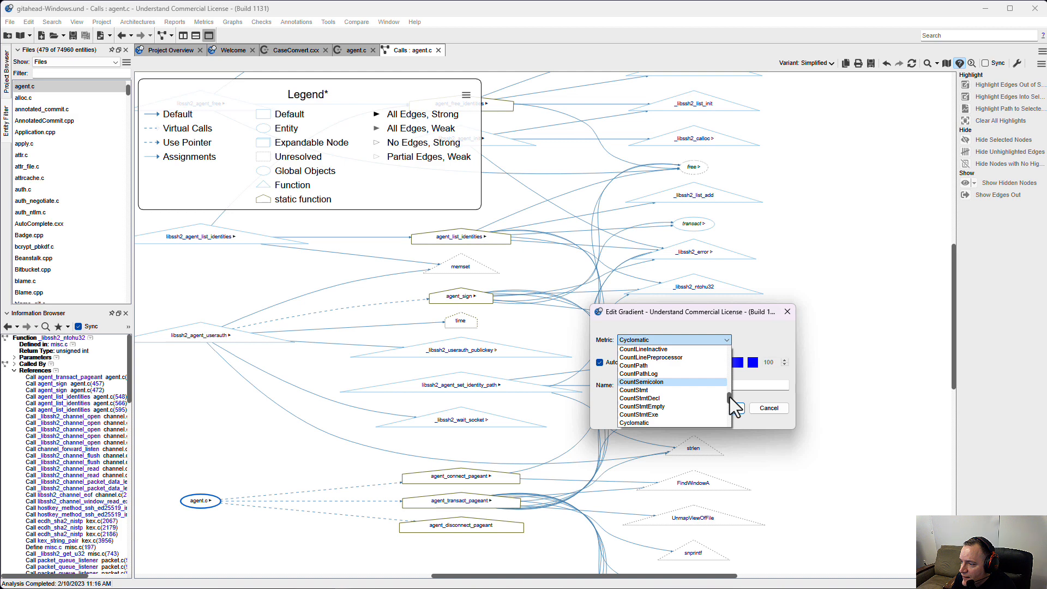
scroll(731, 396, "down", 1)
scroll(730, 394, "up", 1)
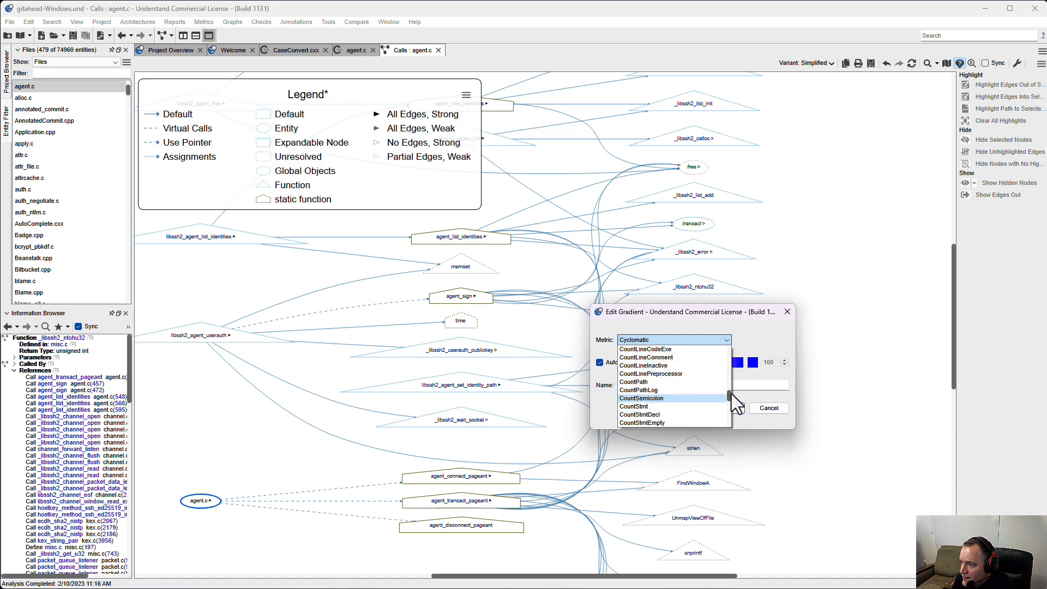
scroll(701, 390, "up", 1)
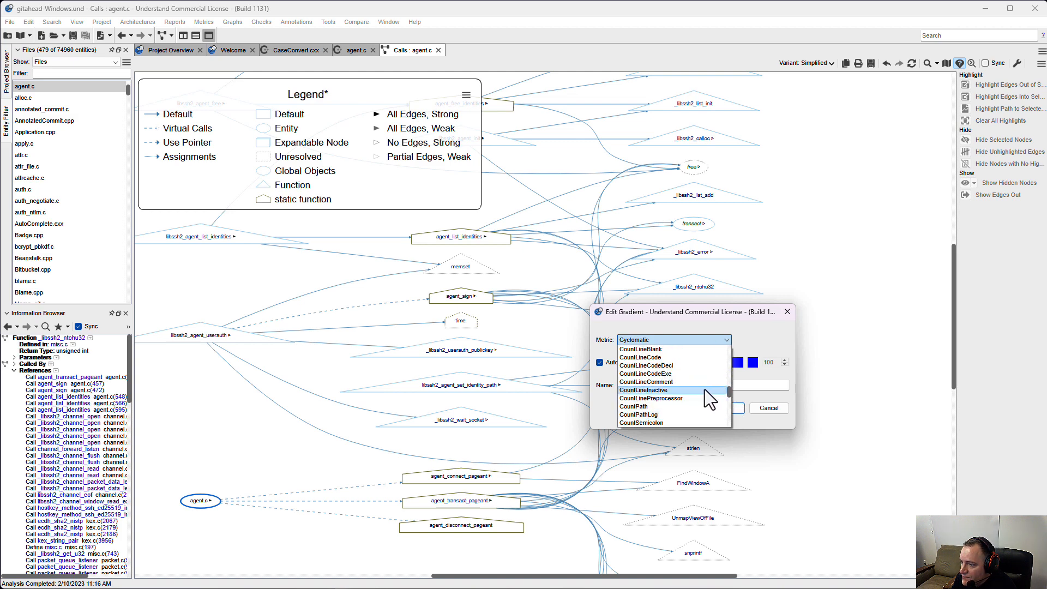
left_click(672, 358)
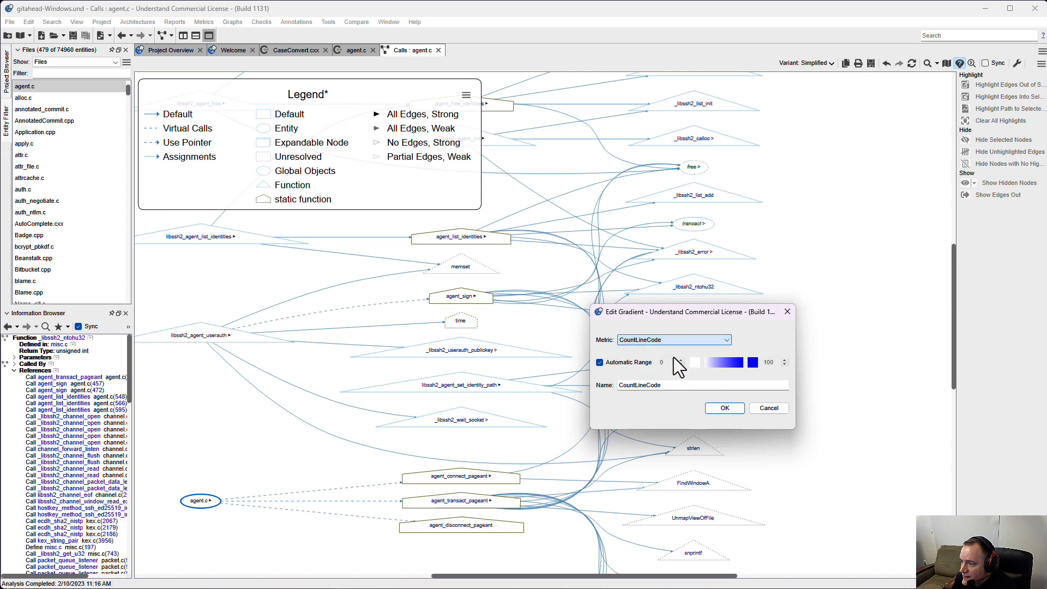
left_click(730, 409)
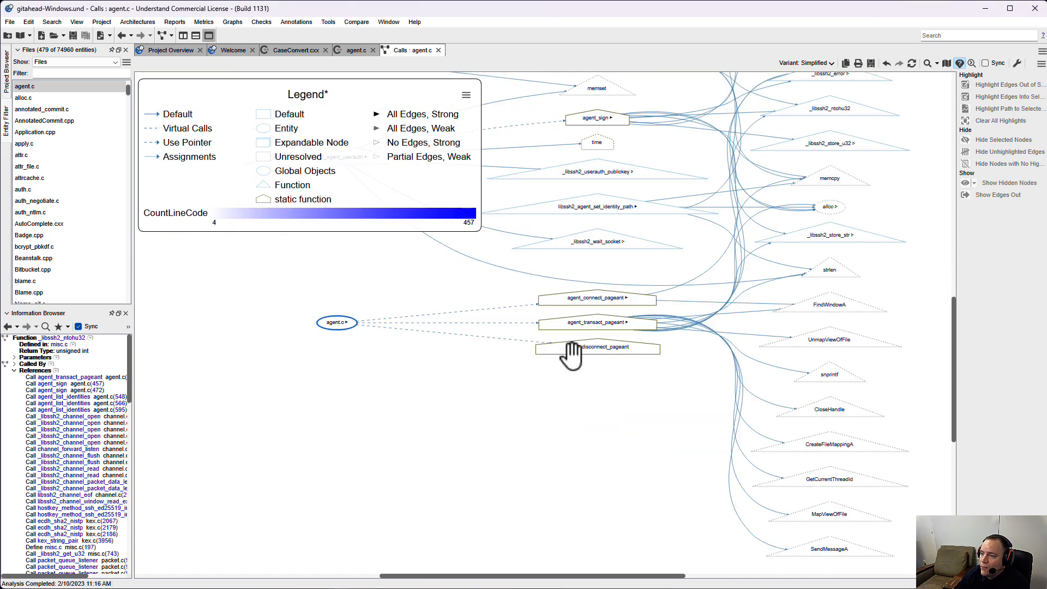
Set the fill color of the Entity node style to the scaled CountLineCode gradient.
left_click_drag(592, 416, 509, 524)
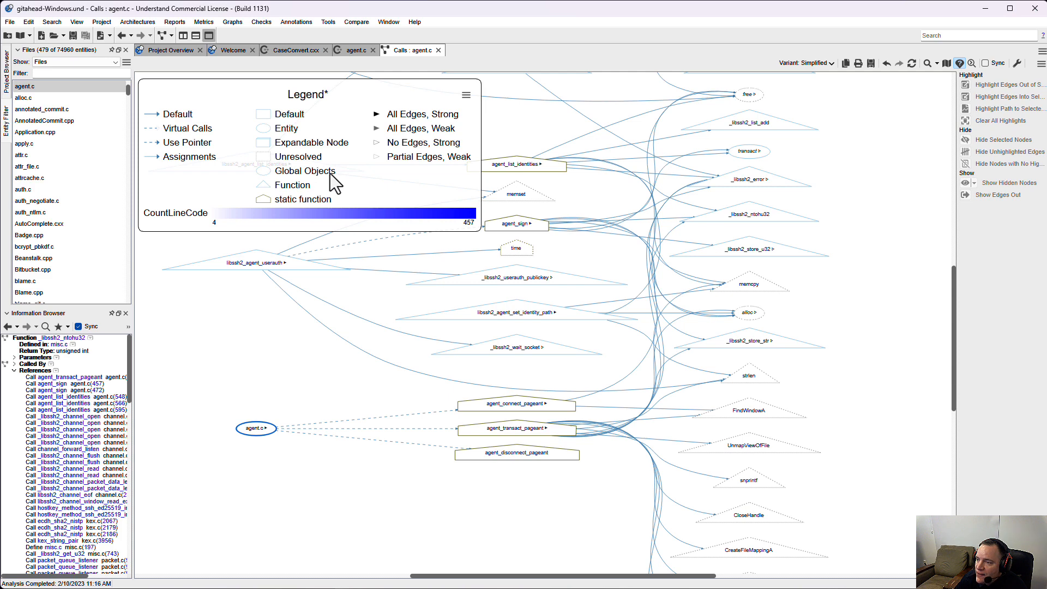
right_click(266, 127)
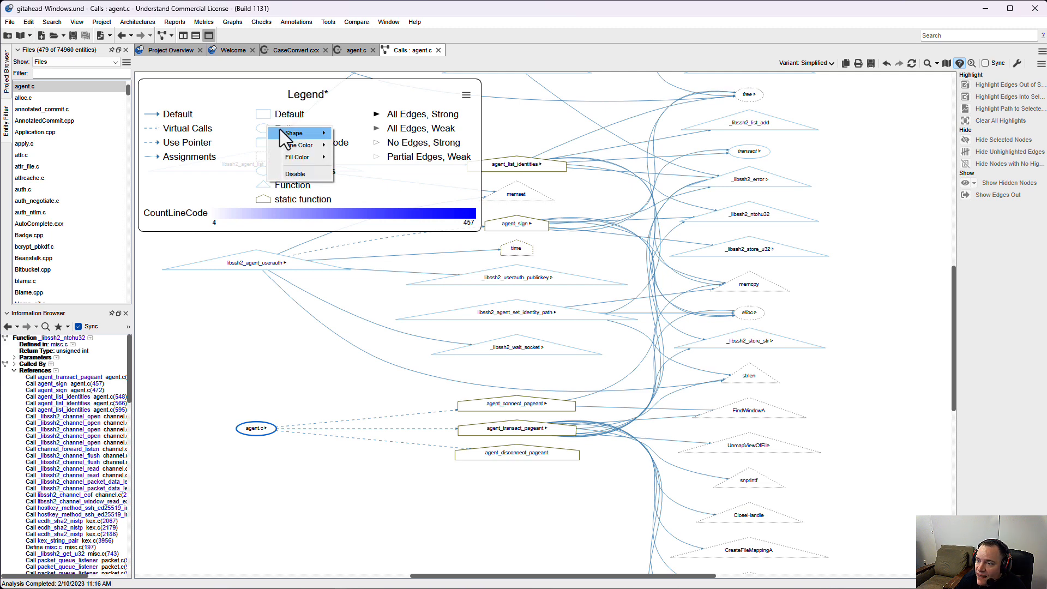
mouse_move(294, 136)
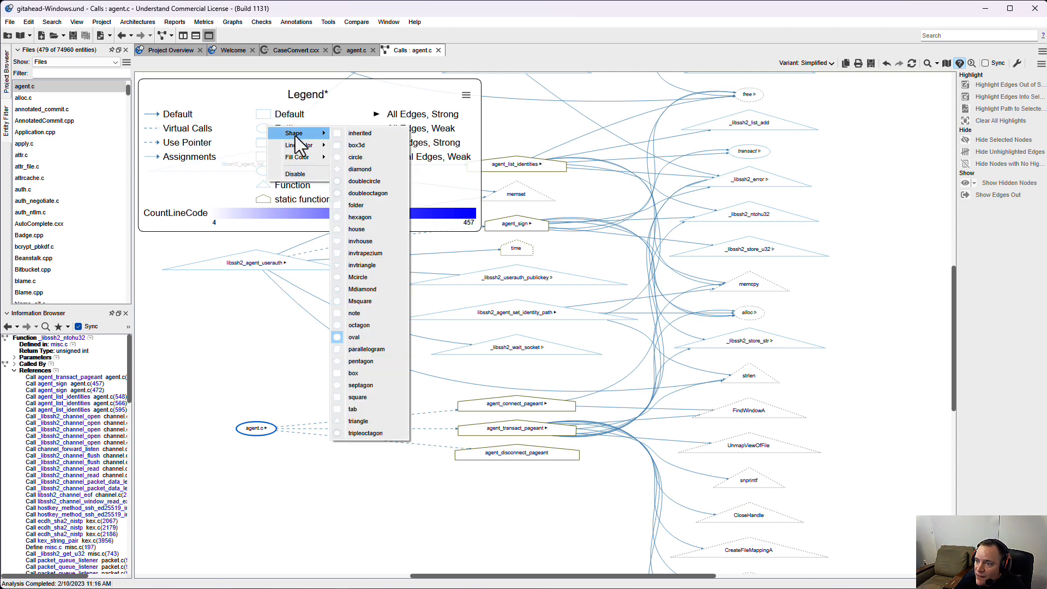
mouse_move(306, 157)
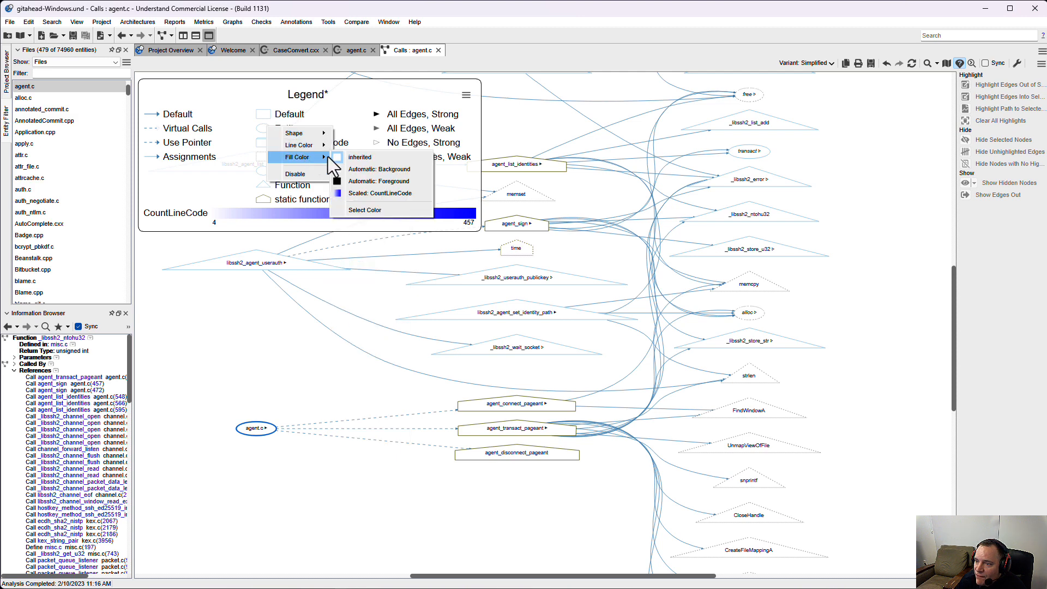
left_click(417, 194)
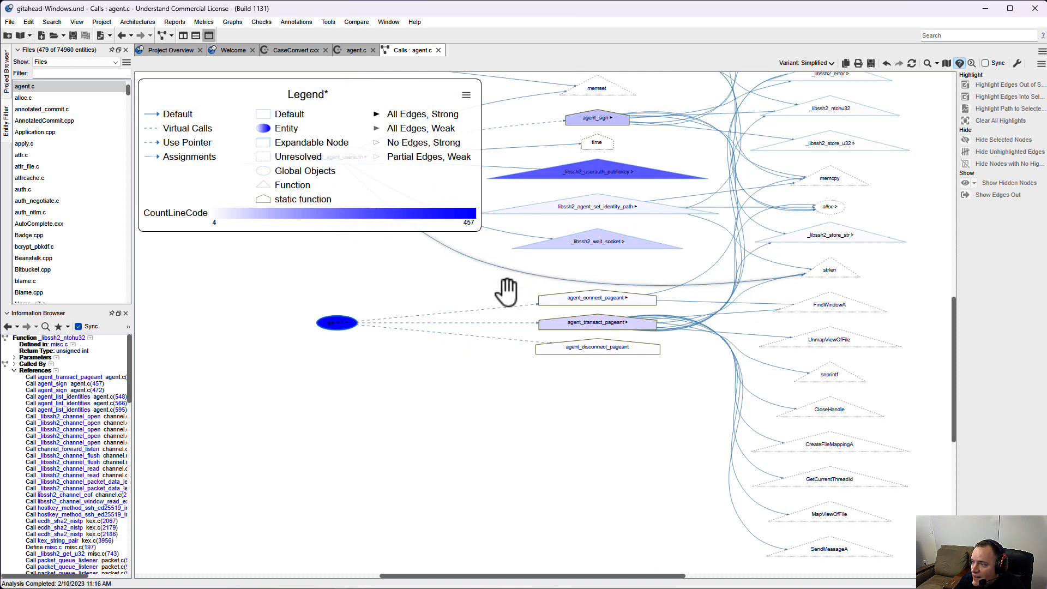
Hide the legend of the agent.c call graph and examine the shading of the function nodes.
left_click(472, 472)
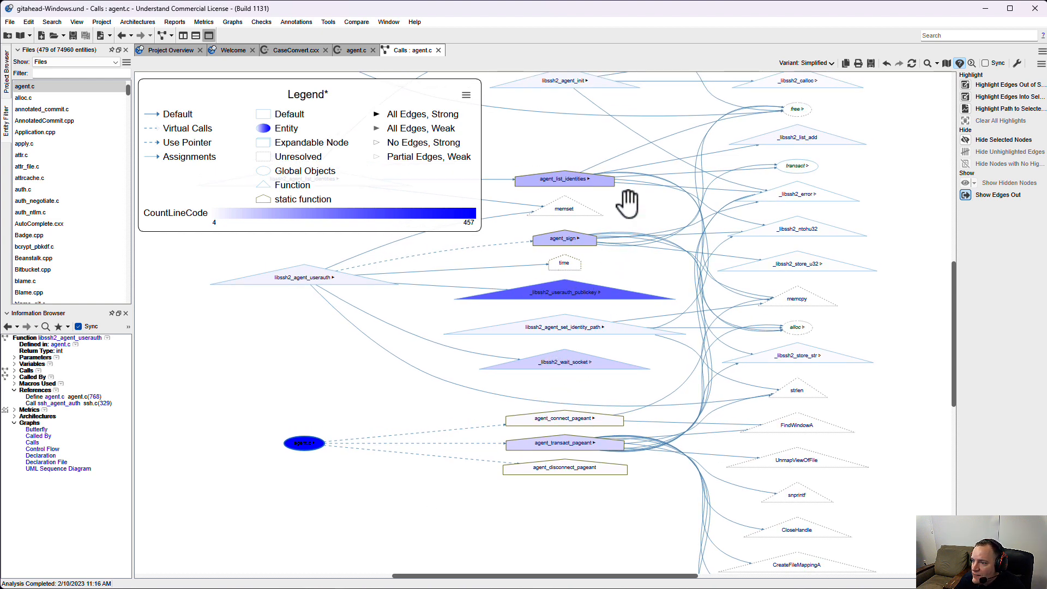
left_click_drag(627, 204, 636, 267)
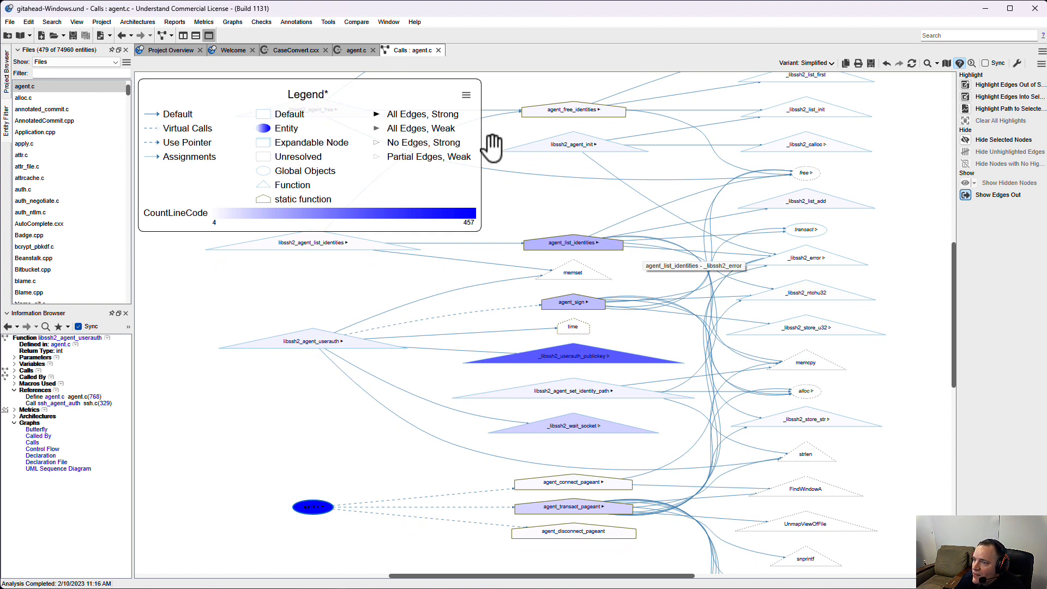
left_click(959, 64)
left_click_drag(659, 188, 614, 149)
scroll(581, 200, "down", 1)
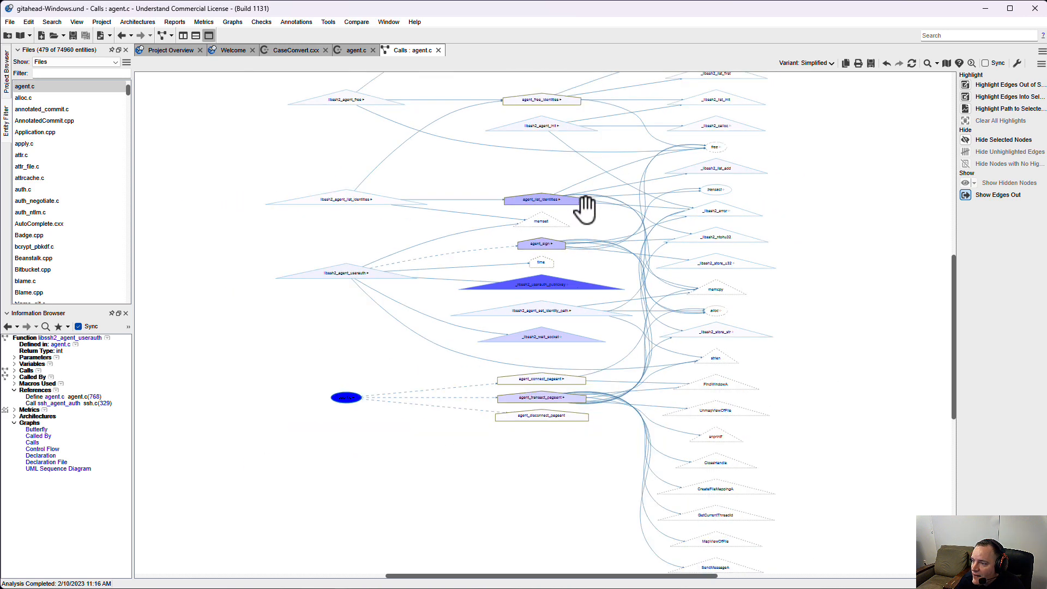
scroll(771, 278, "up", 4)
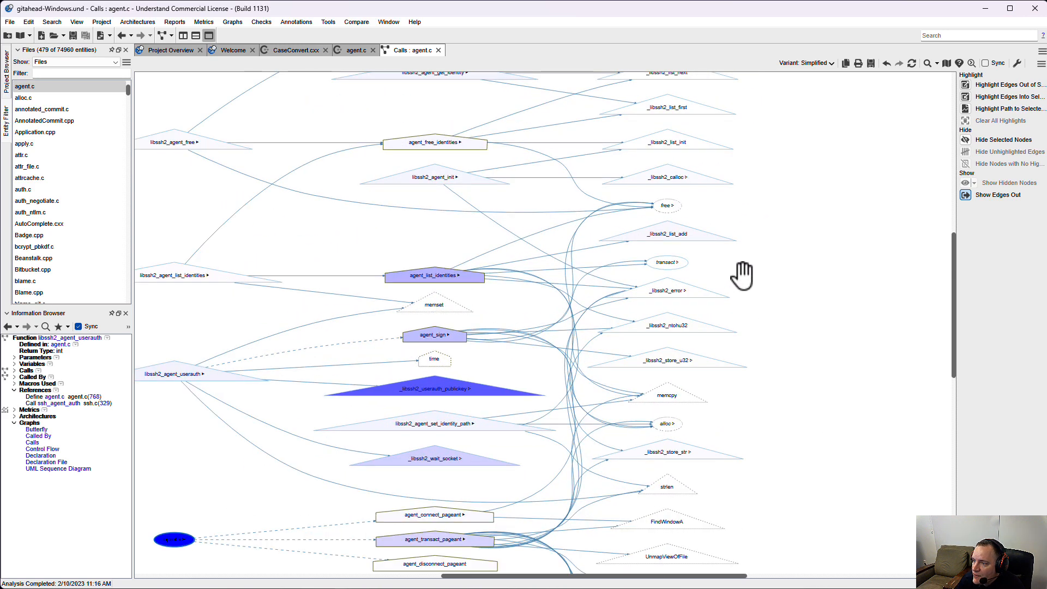